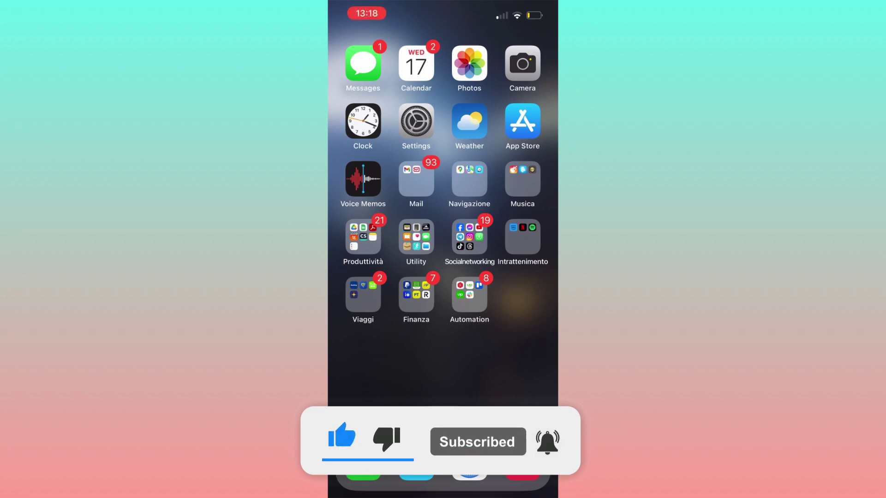
# Step: Launch Wallet from the Utility folder, showing the existing Revolut Visa card
pyautogui.click(416, 237)
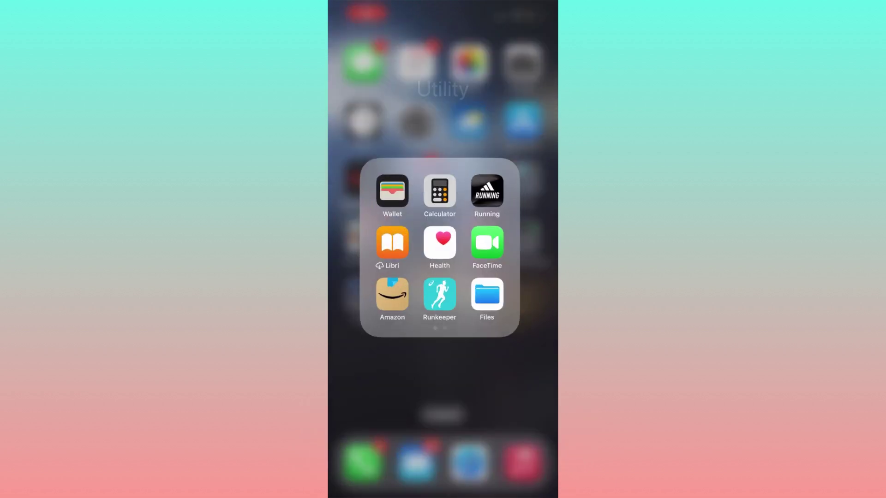
pyautogui.click(492, 299)
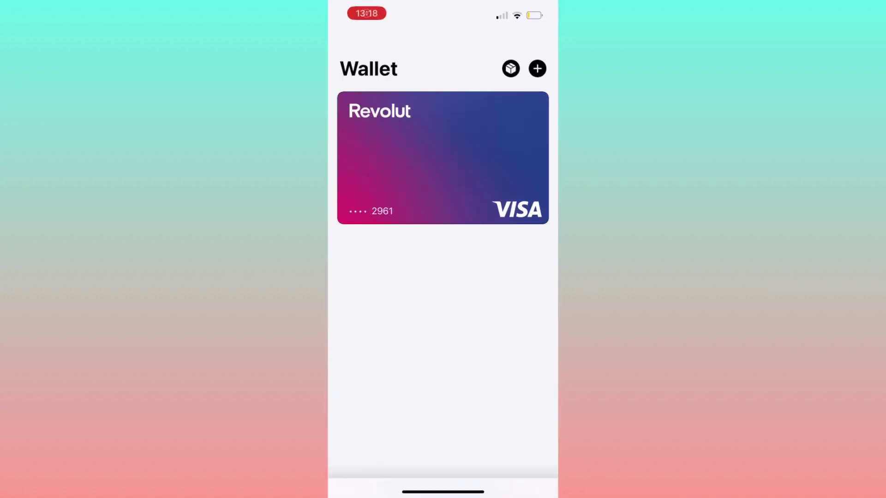
# Step: Start adding a debit or credit card and get past the Apple Pay intro
pyautogui.click(538, 68)
pyautogui.click(417, 190)
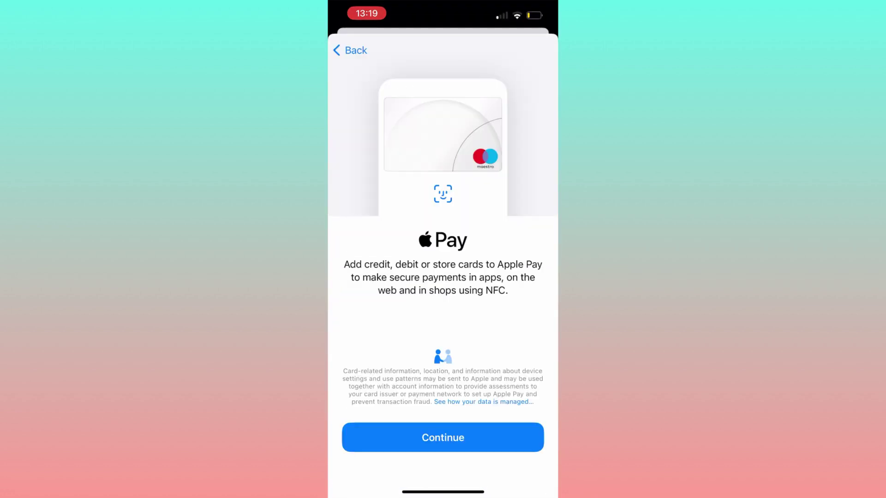
pyautogui.click(443, 438)
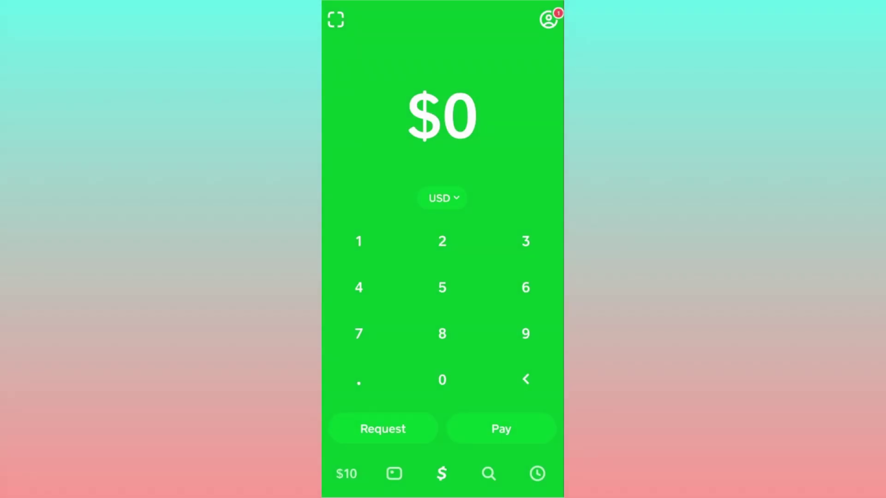
# Step: Bring up Cash App's Cash Card tab showing the Visa card and its shipping status
pyautogui.click(436, 299)
pyautogui.click(394, 473)
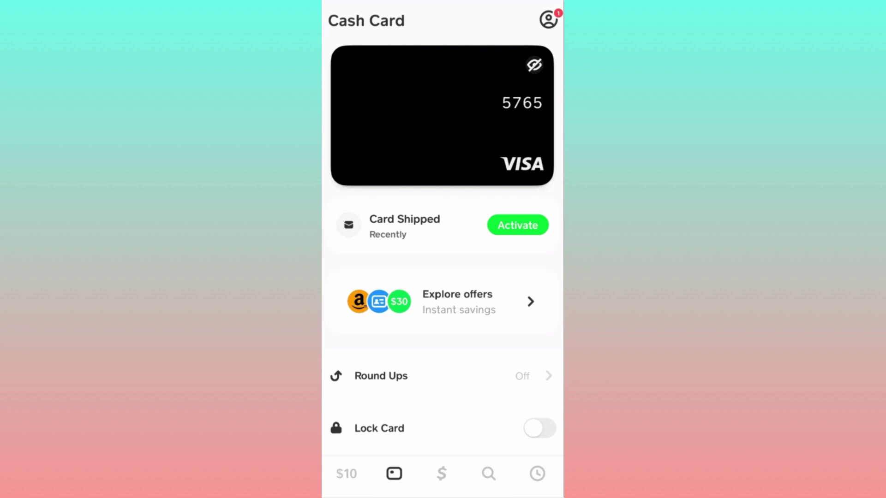